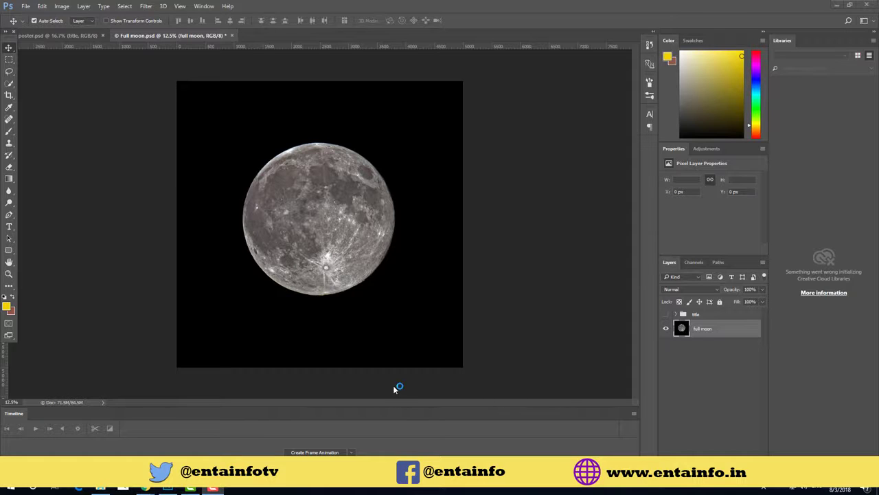
Step: Add a Levels adjustment layer named 'lift black' with Output Levels black raised to 50
left_click(57, 36)
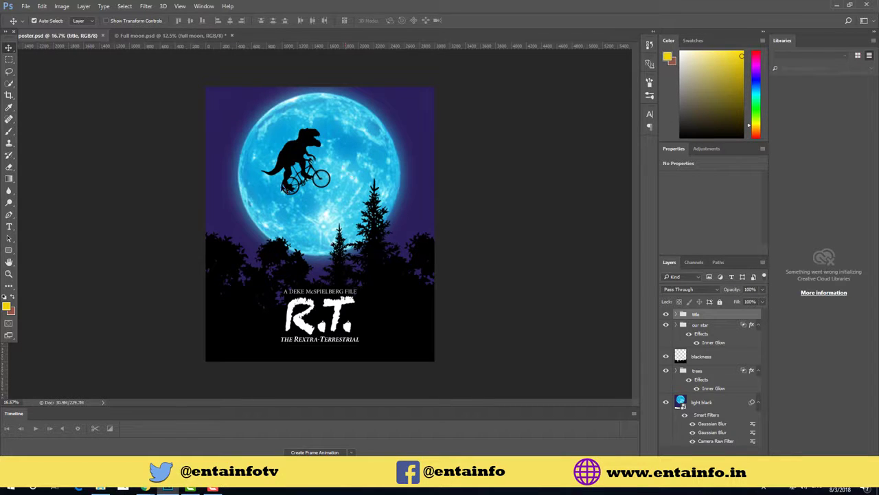
left_click(157, 36)
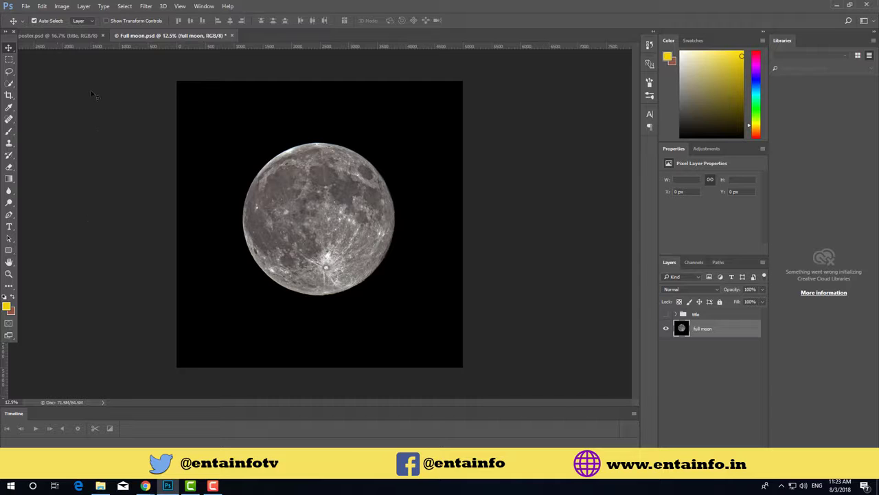
left_click(83, 6)
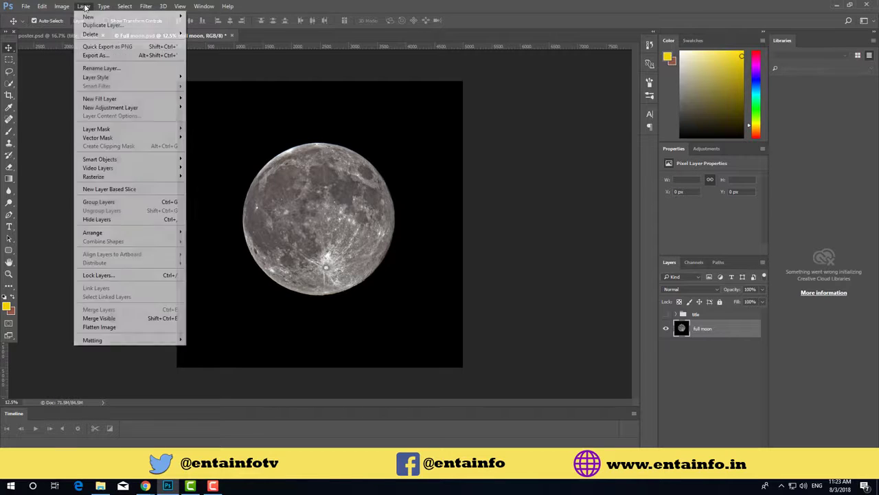
mouse_move(110, 107)
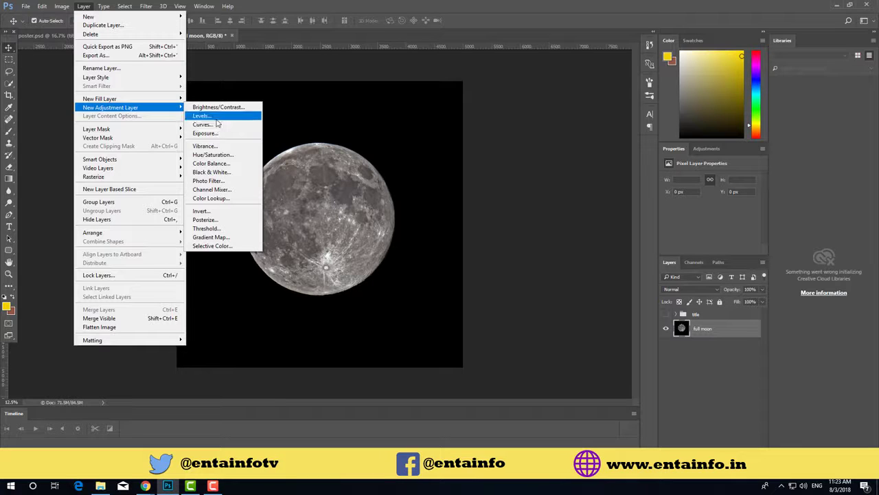
left_click(217, 123)
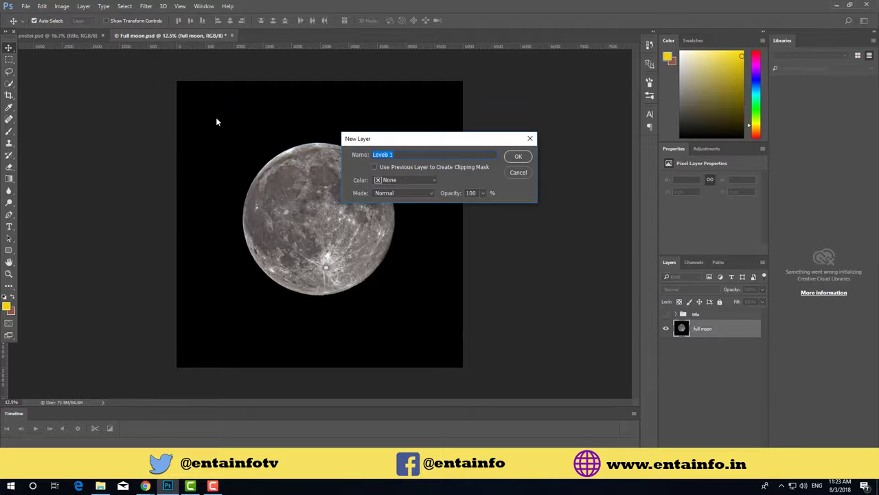
key("BackSpace")
type("lift black")
left_click(520, 155)
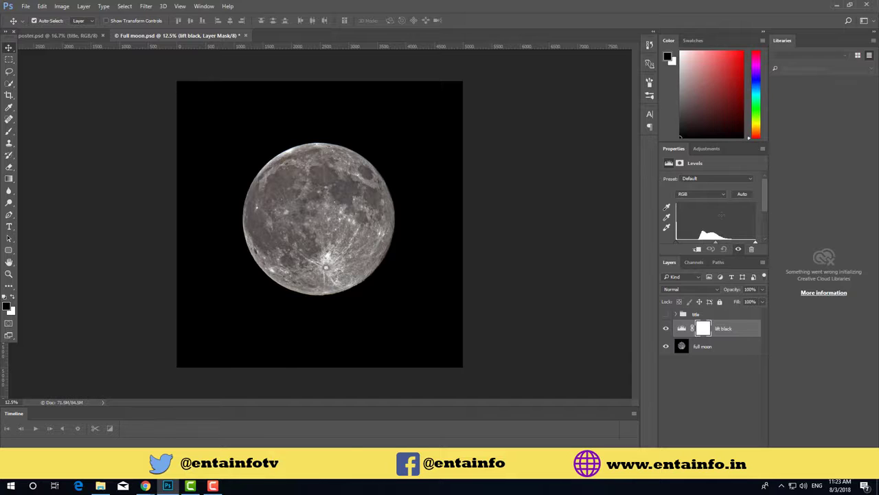
scroll(680, 238, "down", 3)
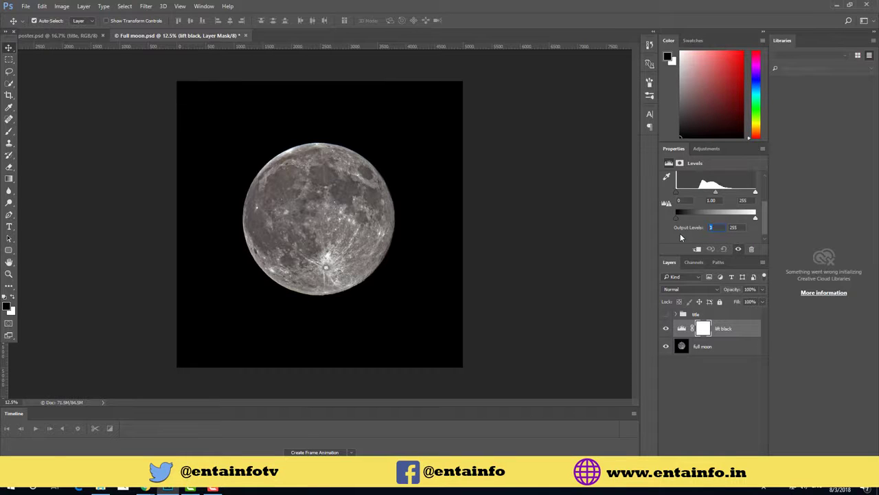
type("50")
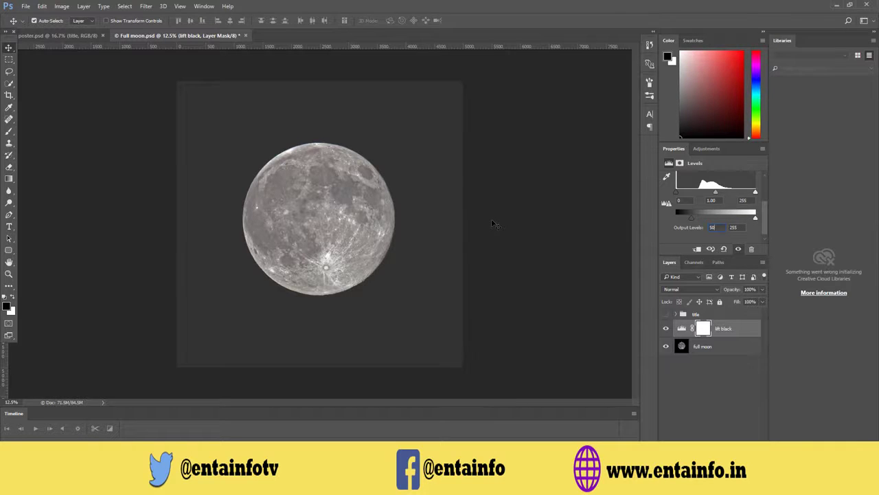
Step: Select the full moon and lift black layers and convert them into one smart object
left_click(761, 401)
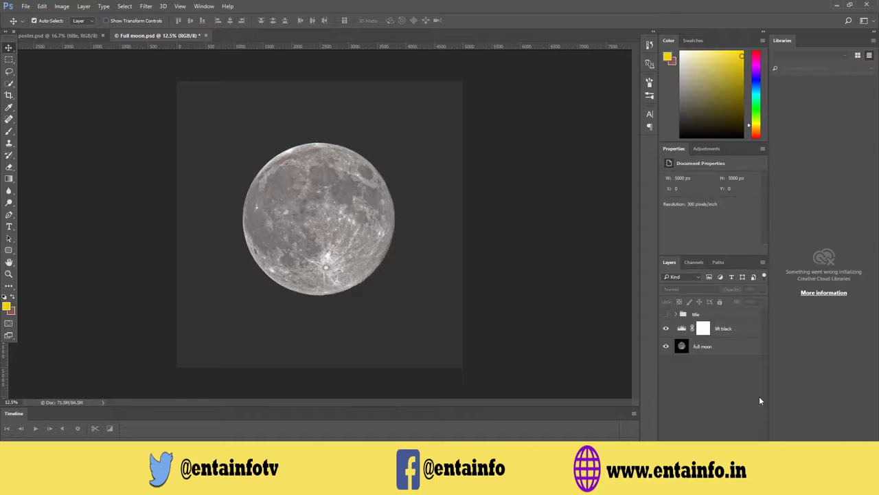
left_click(730, 349)
left_click(732, 329, "shift")
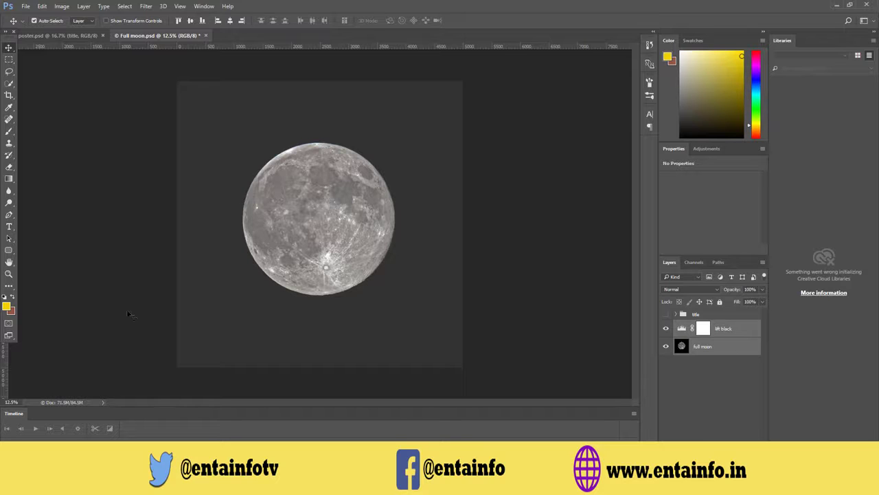
left_click(8, 62)
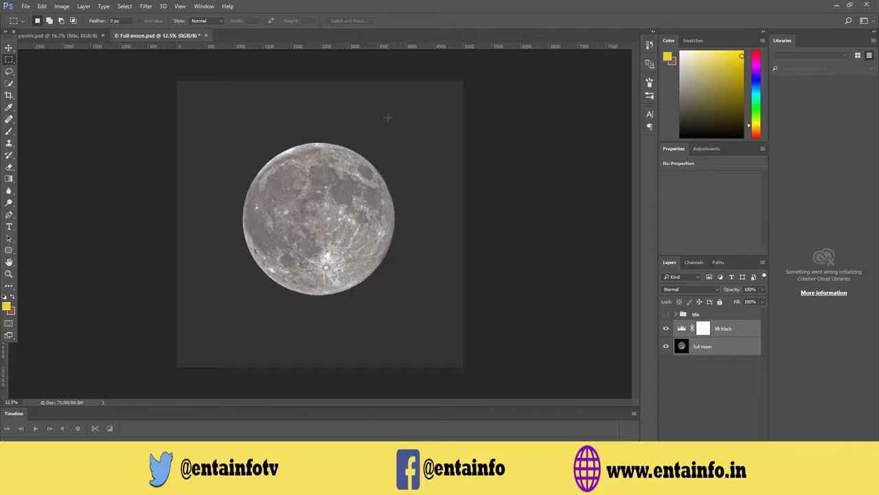
right_click(388, 117)
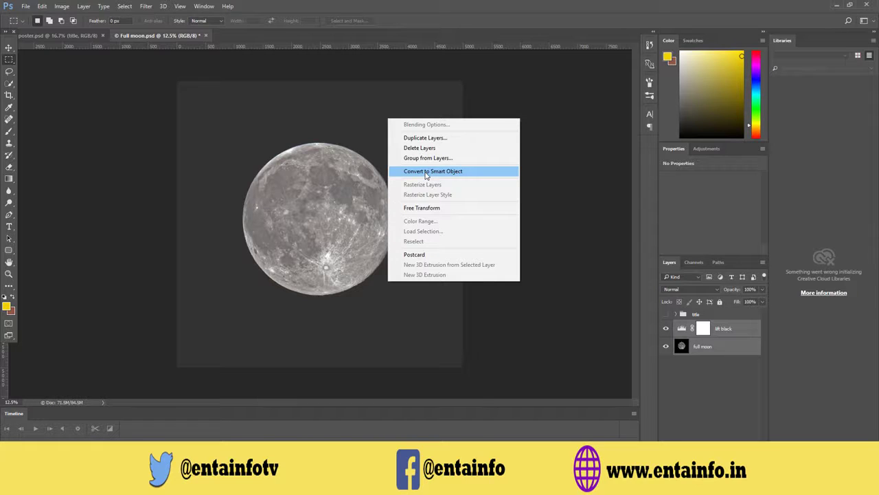
left_click(426, 172)
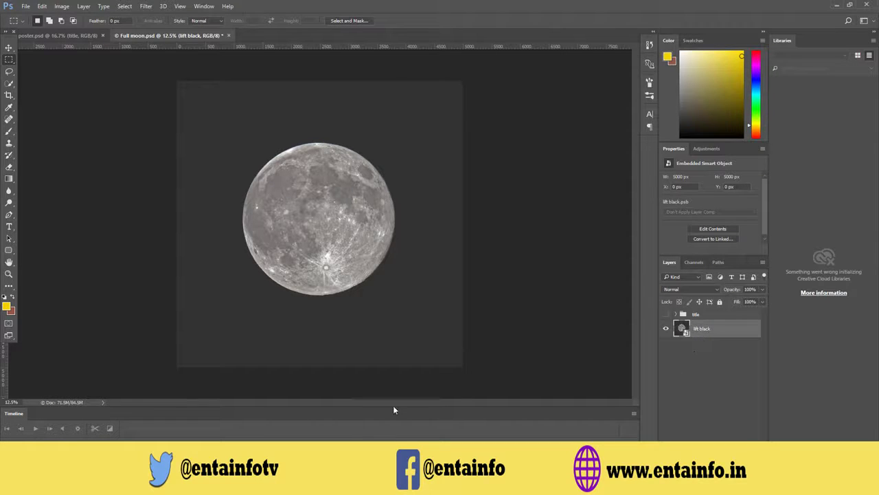
Step: Change the canvas size to 10 × 12 inches, accepting the clipping warning
left_click(62, 7)
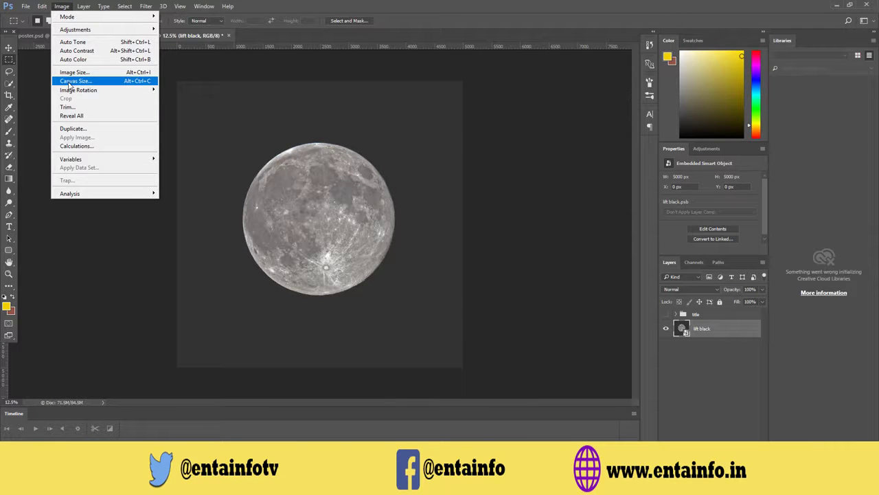
left_click(71, 81)
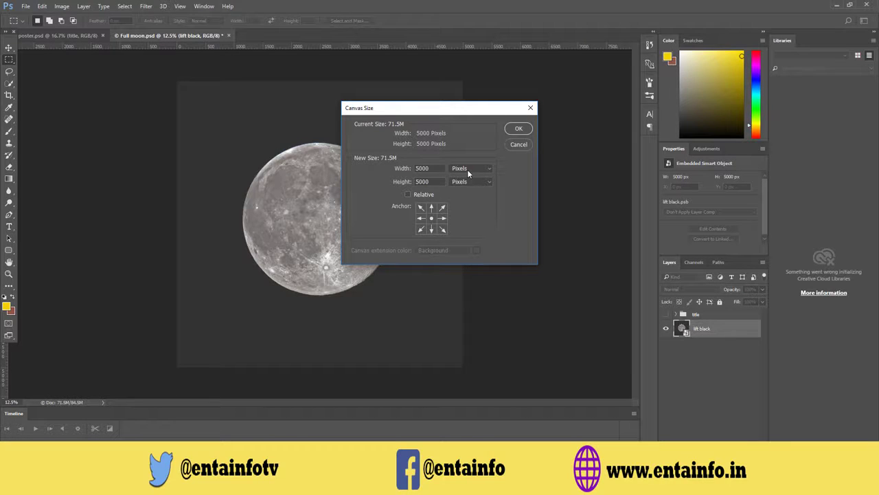
left_click(467, 169)
left_click(468, 187)
left_click_drag(436, 169, 383, 173)
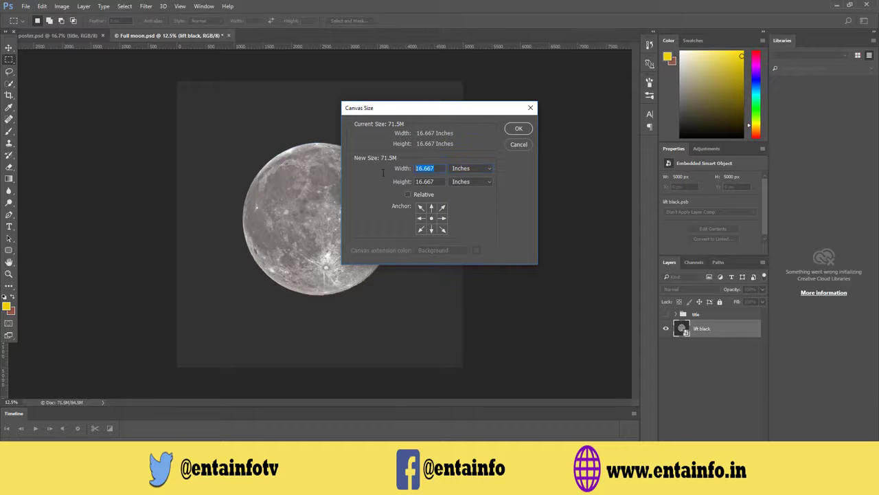
type("10")
left_click_drag(441, 183, 366, 188)
type("12")
left_click(528, 129)
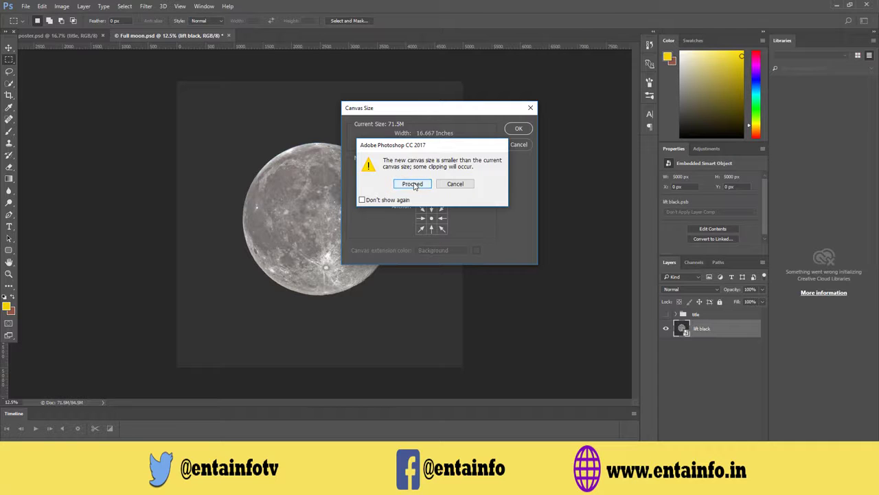
left_click(412, 184)
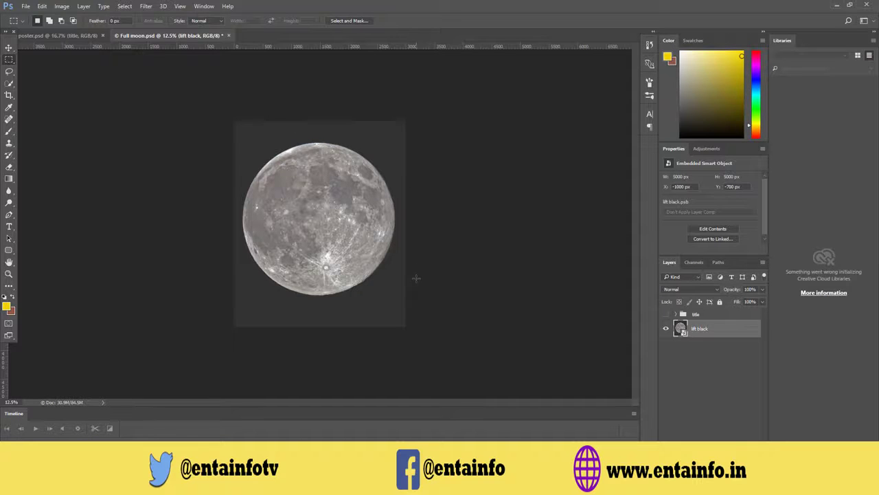
key("ctrl+plus")
Step: Rotate the lift black smart object 4 degrees with Free Transform
left_click(42, 6)
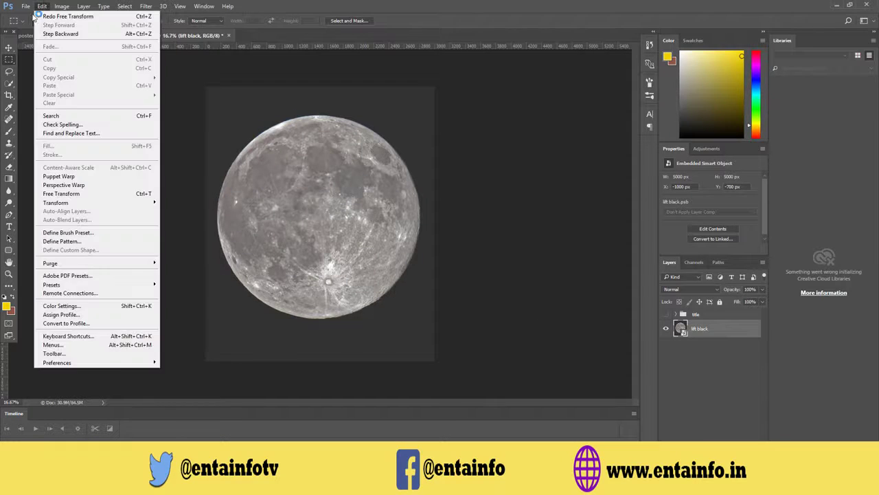
left_click(77, 193)
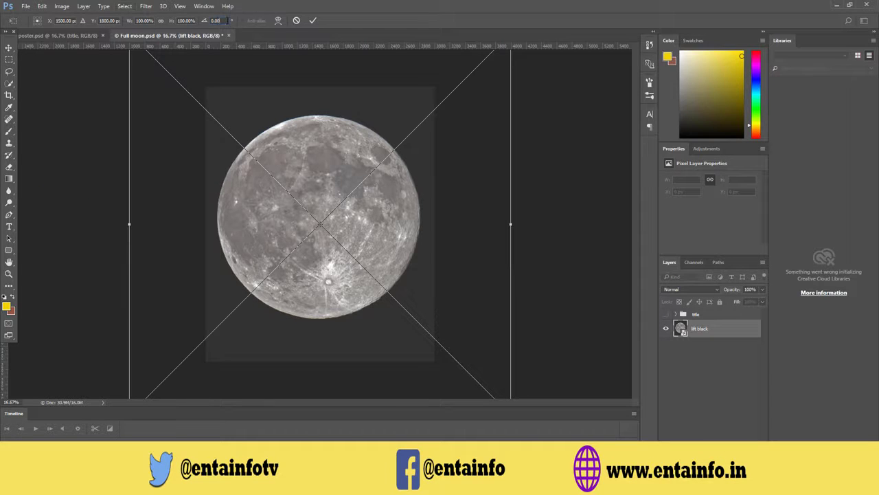
left_click(227, 20)
type("4")
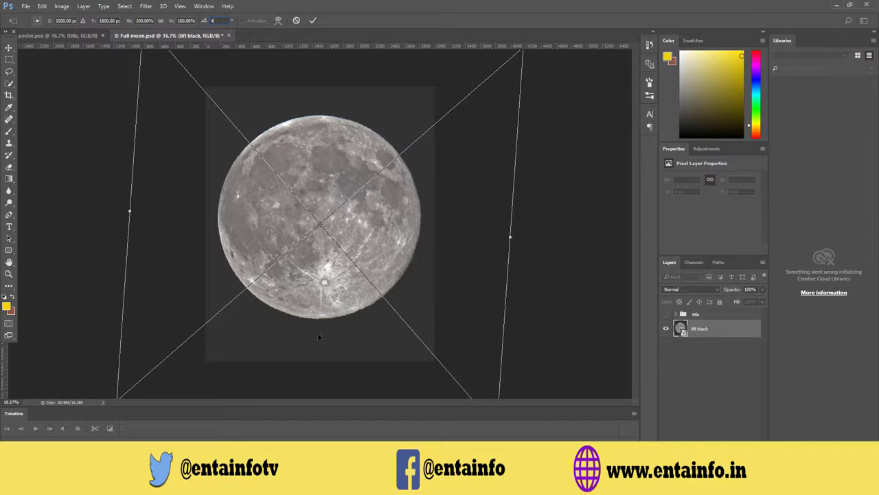
left_click(312, 21)
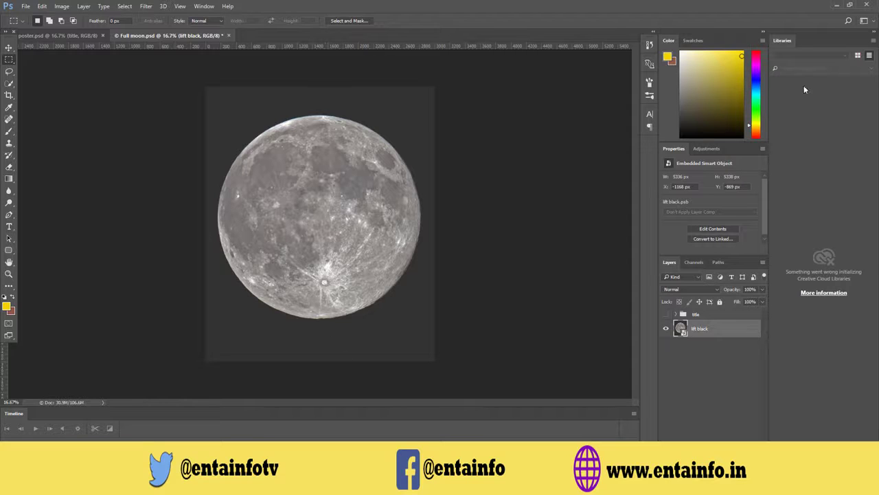
Step: In the Camera Raw filter, raise Exposure to +0.50 and Contrast to +50
left_click(145, 7)
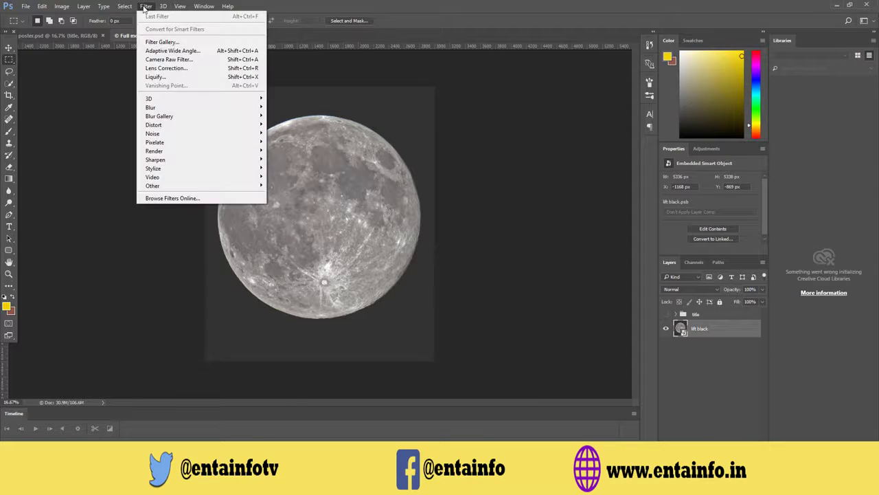
left_click(155, 60)
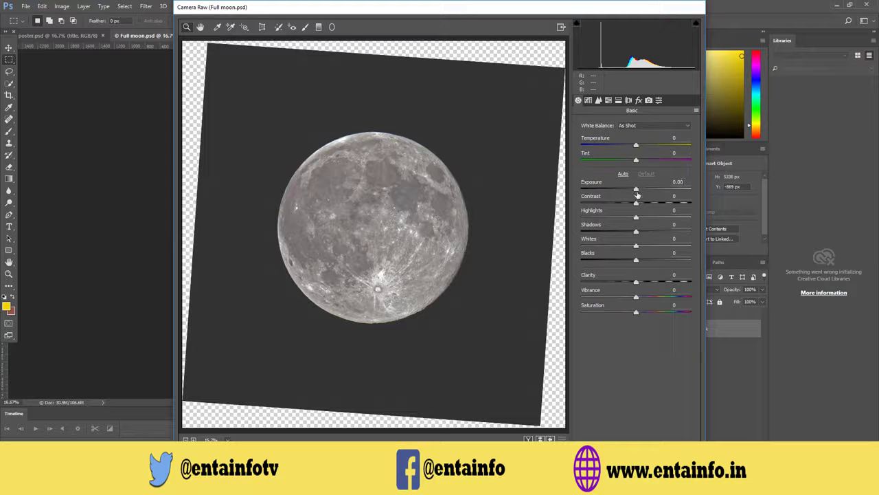
left_click_drag(636, 191, 642, 192)
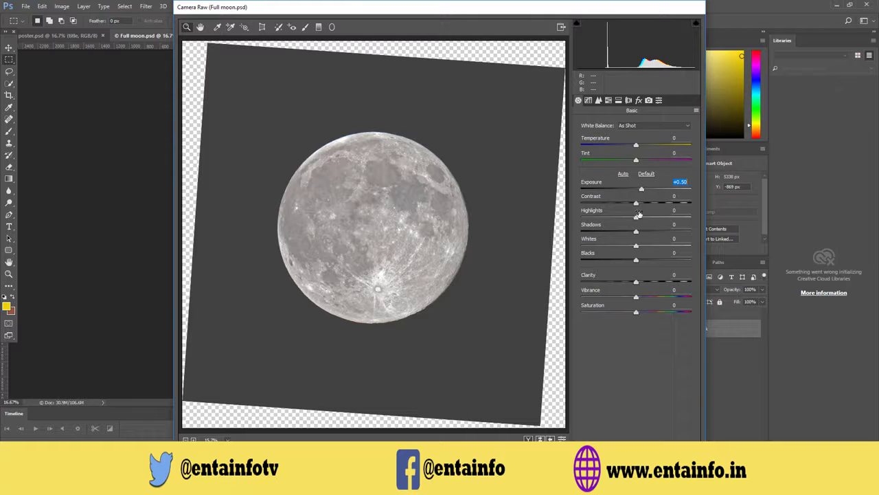
left_click_drag(636, 204, 653, 201)
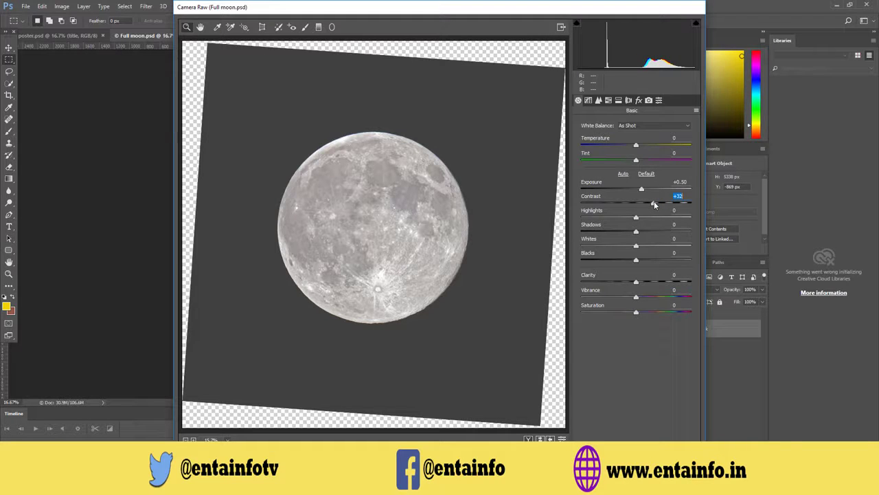
left_click_drag(654, 204, 664, 207)
Step: Set Highlights to +10, Shadows to -50 and Clarity to 80
left_click(636, 218)
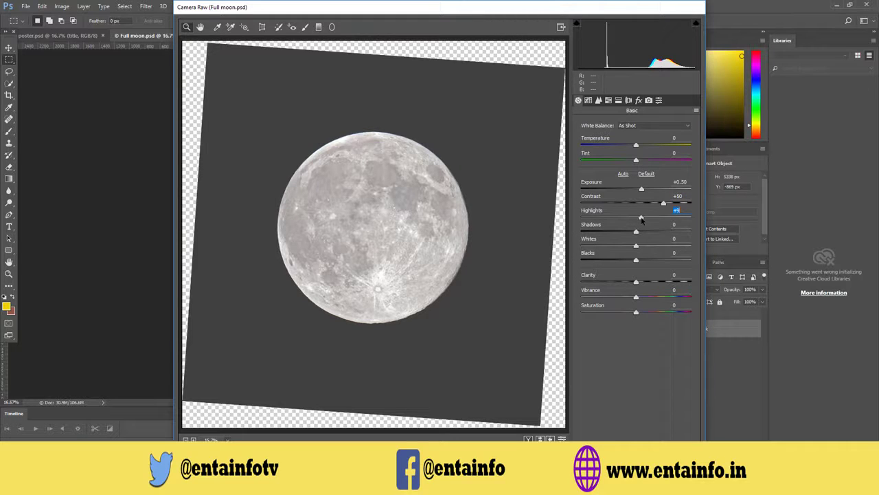
left_click_drag(641, 220, 642, 219)
left_click_drag(635, 233, 608, 236)
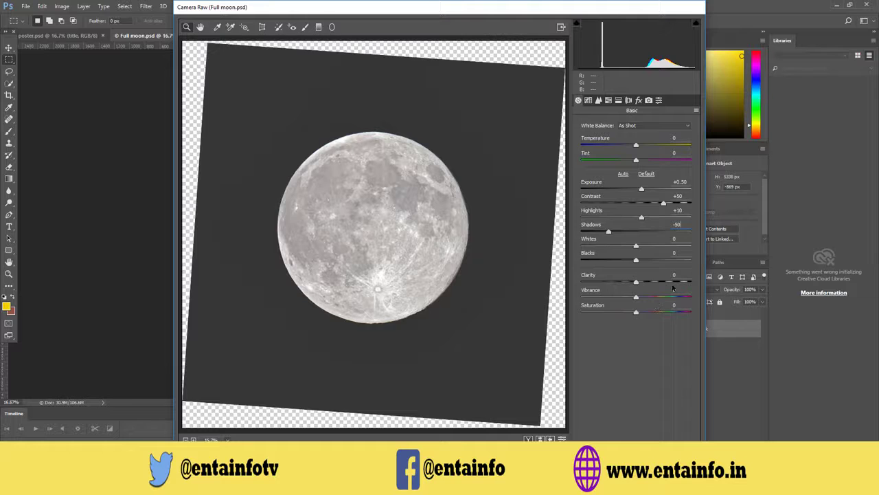
left_click(674, 275)
type("80")
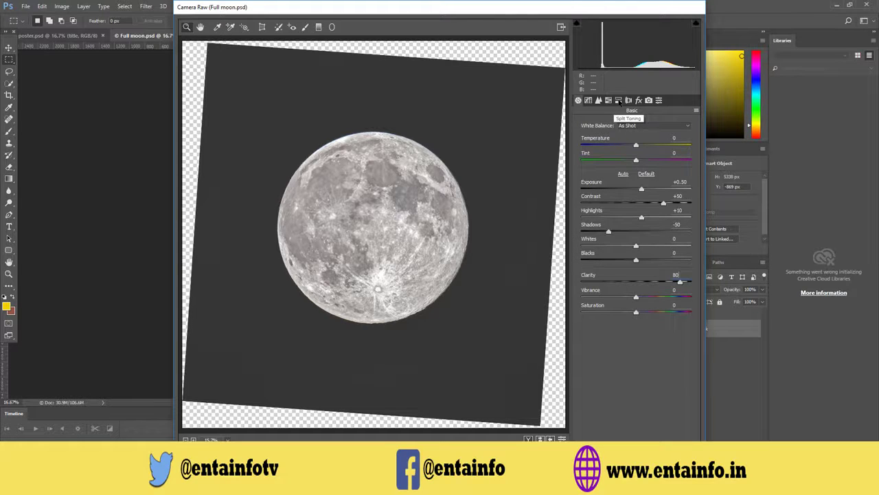
Step: In Split Toning, tint the highlights cyan with Hue 190 and Saturation 80
left_click(619, 100)
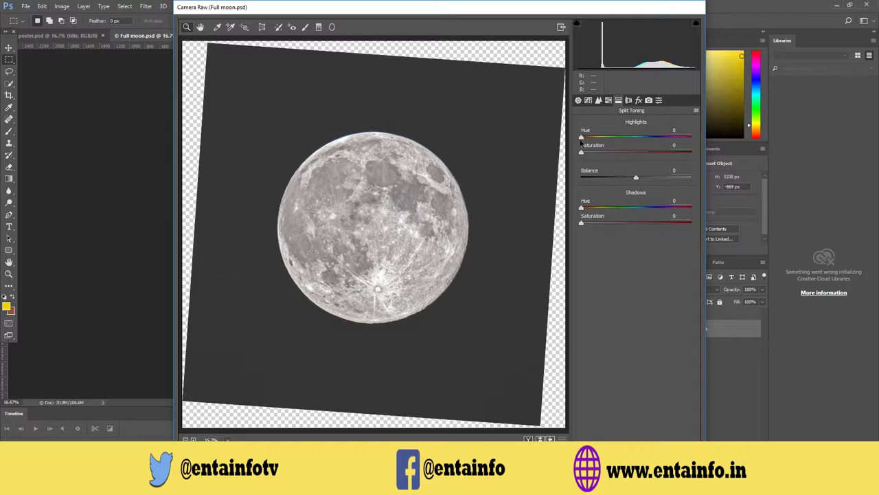
left_click_drag(581, 138, 640, 138)
left_click_drag(639, 138, 639, 138)
key("Return")
left_click_drag(581, 153, 669, 156)
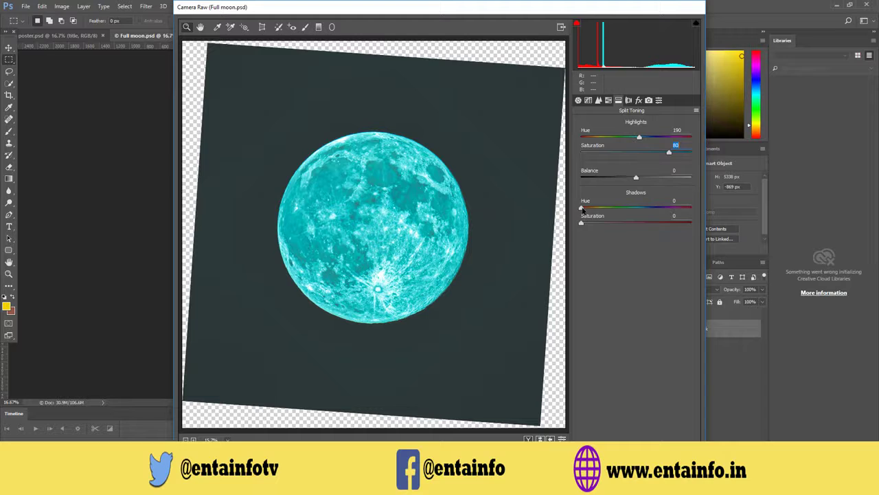
Step: Tint the shadows deep purple with Hue 260 and Saturation 90, then apply Camera Raw
left_click_drag(582, 207, 661, 211)
left_click_drag(595, 223, 679, 227)
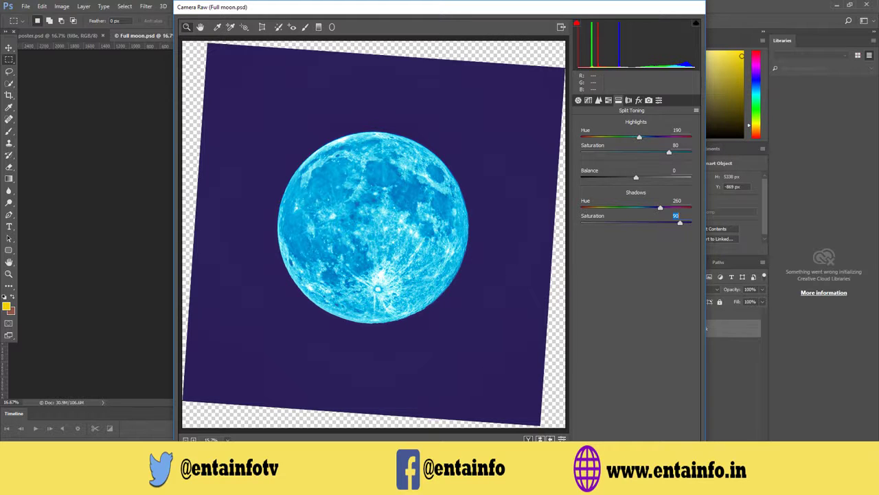
key("Return")
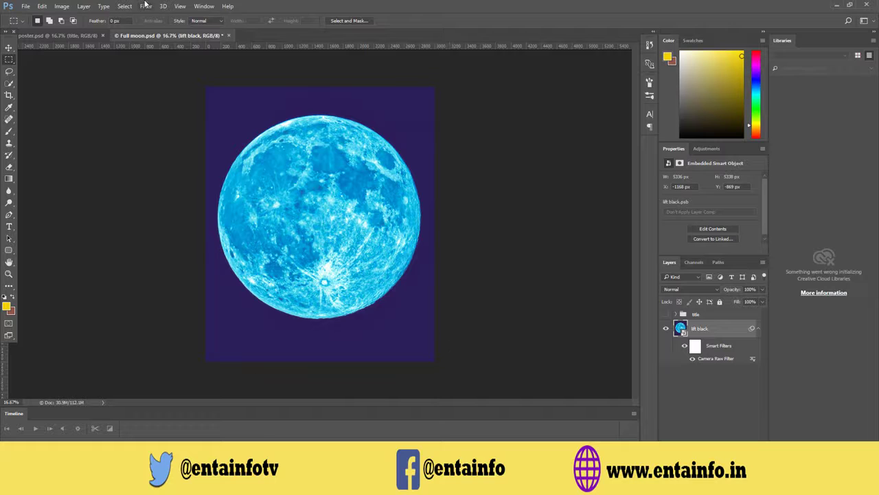
Step: Apply a 100-pixel Gaussian Blur smart filter to the moon layer
left_click(146, 6)
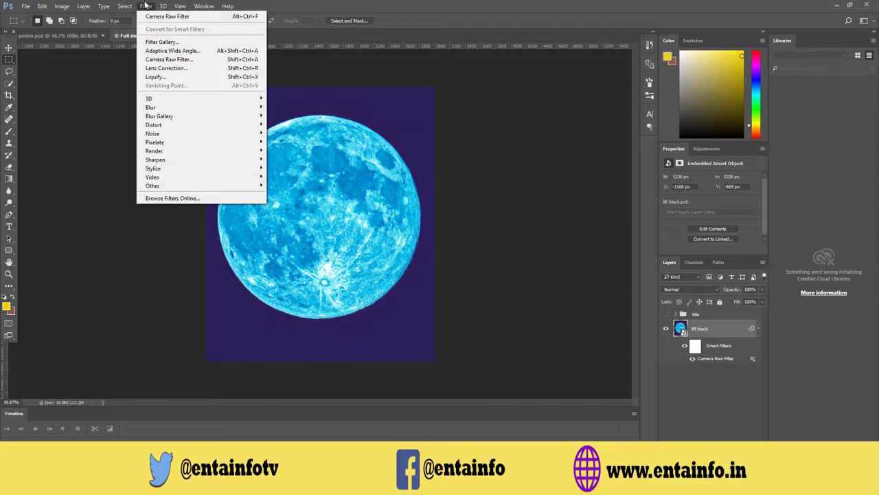
mouse_move(150, 107)
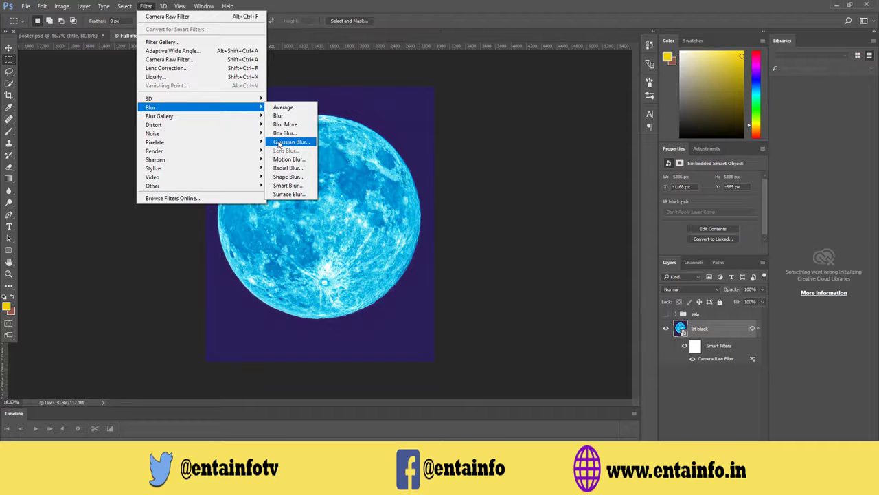
left_click(279, 142)
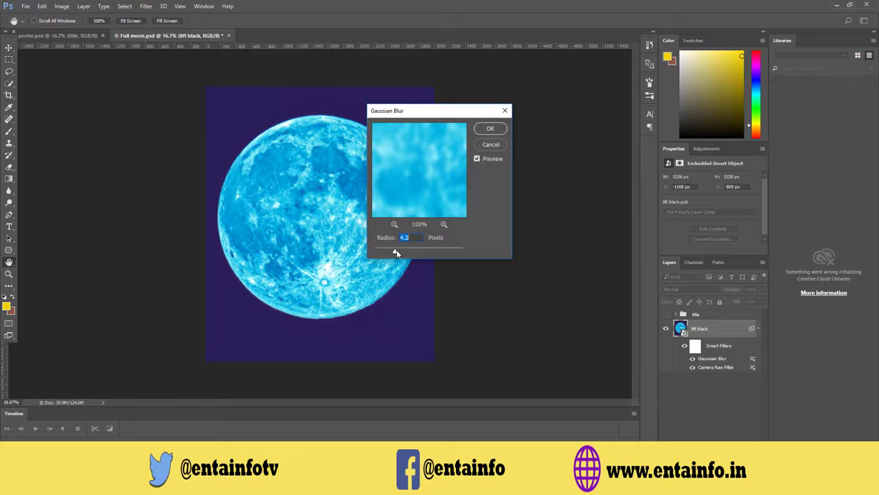
type("1")
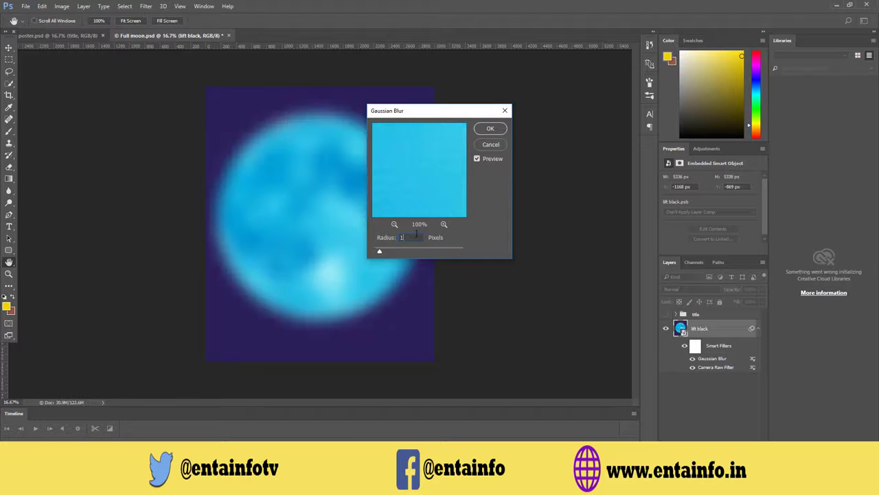
type("00")
left_click(490, 129)
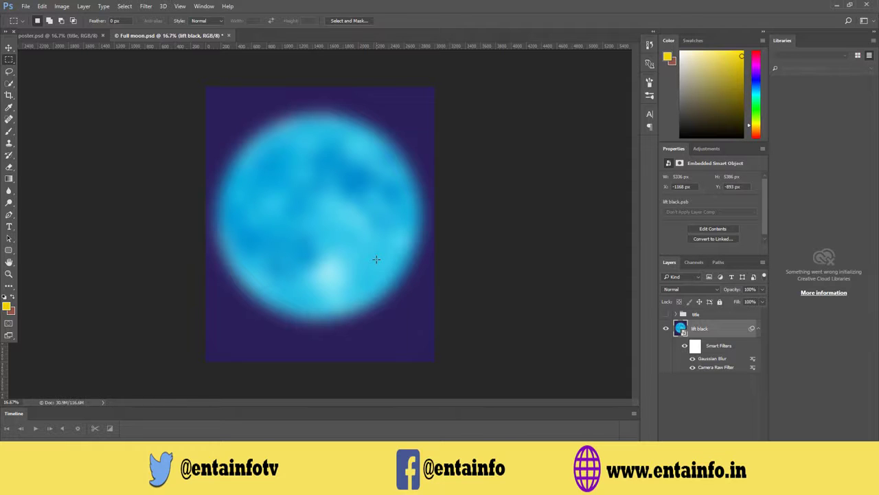
Step: Delete the smart filter mask and set the Gaussian Blur's blend mode to Lighten
right_click(721, 350)
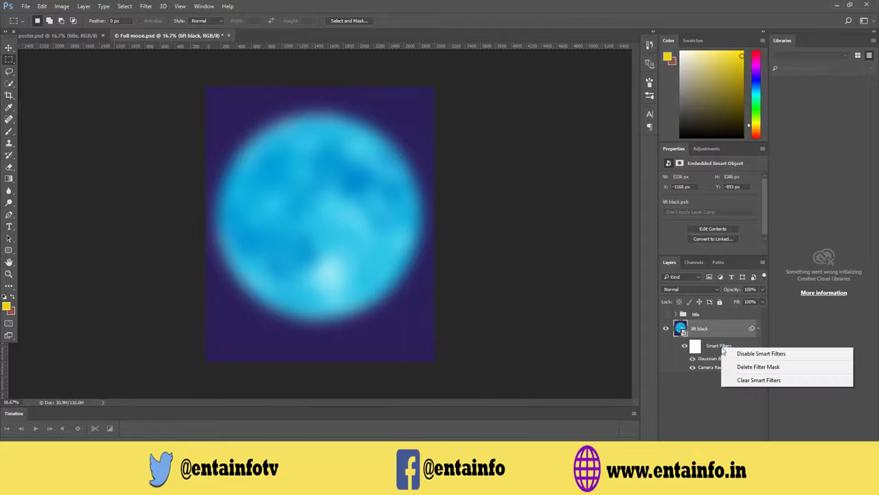
left_click(753, 367)
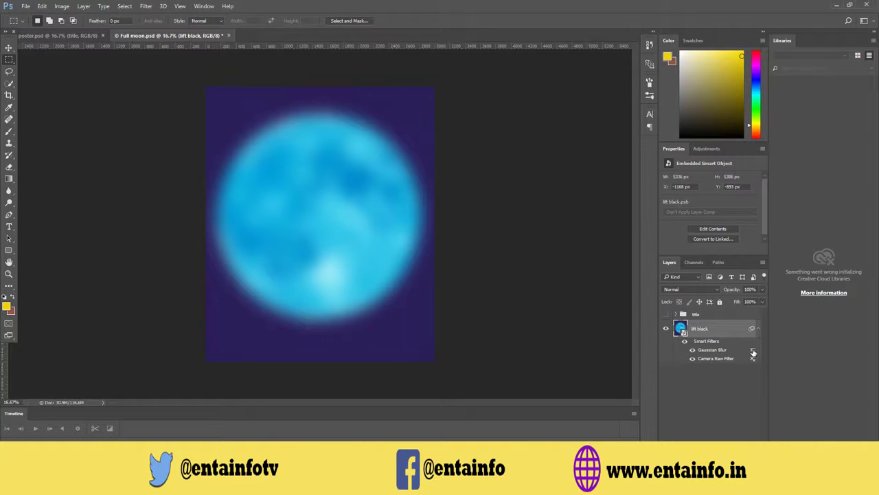
double_click(753, 353)
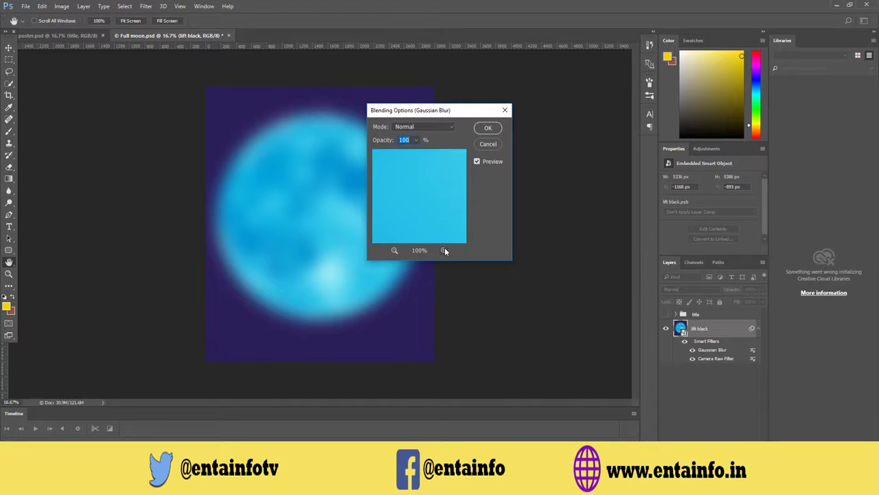
left_click(434, 129)
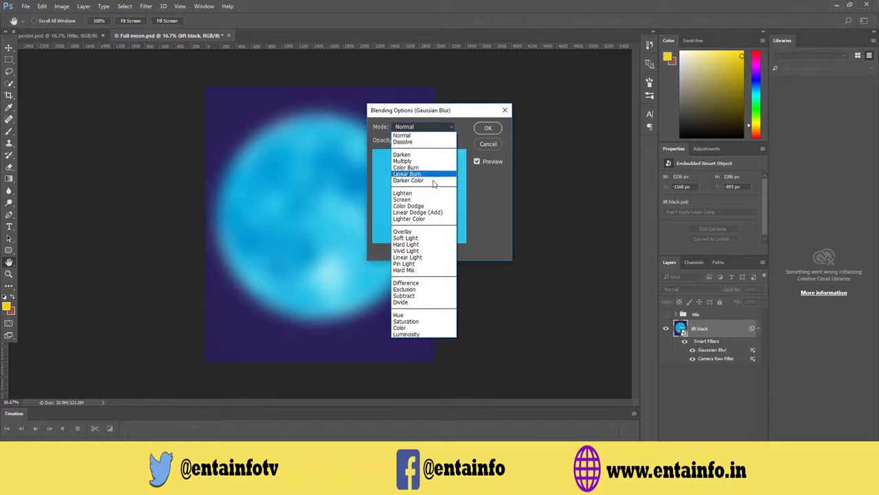
left_click(432, 193)
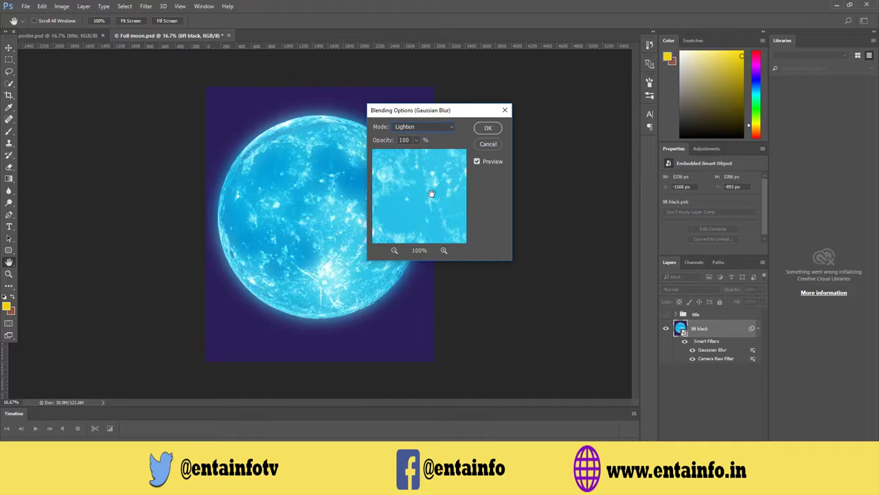
left_click(481, 128)
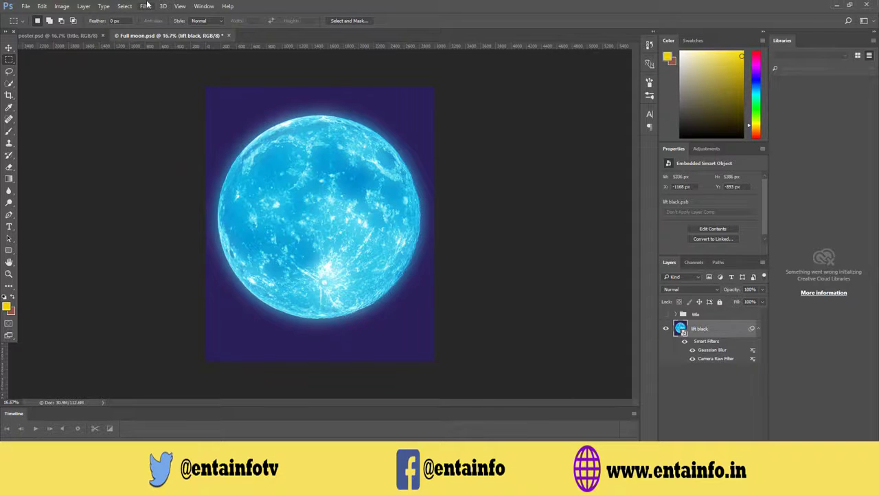
Step: Apply another Gaussian Blur smart filter with a 6-pixel radius to the moon layer
left_click(146, 6)
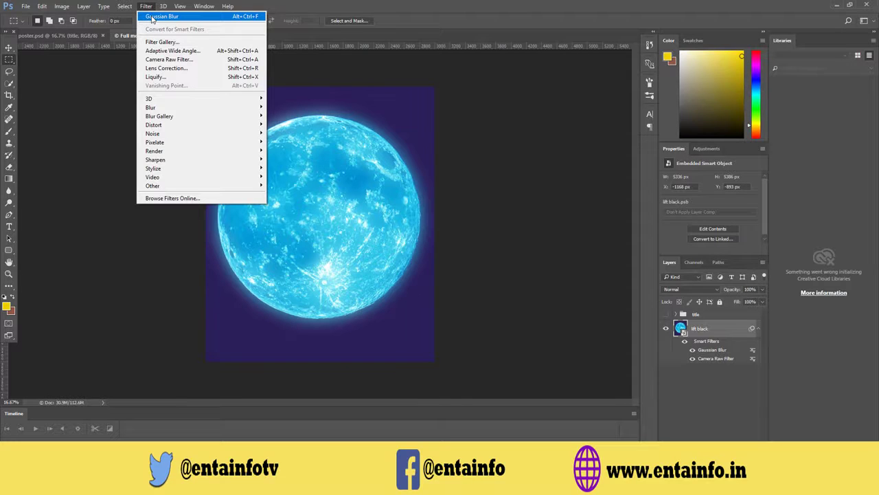
left_click(152, 18)
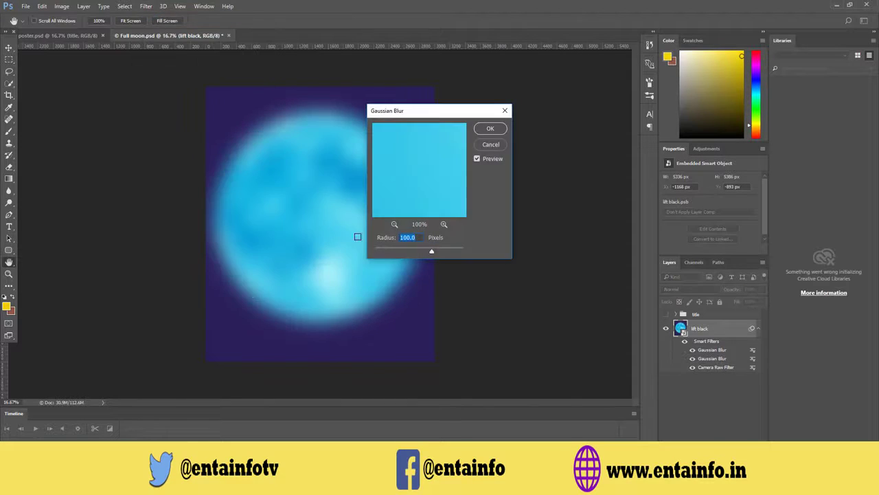
type("6")
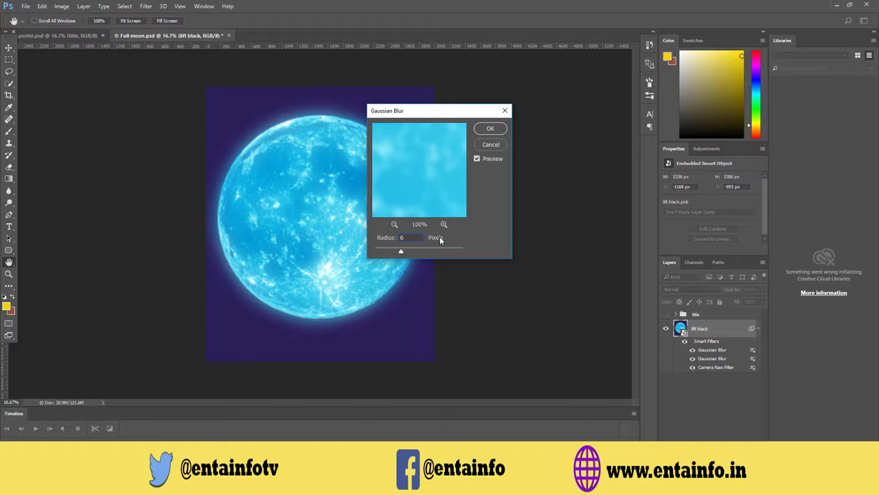
left_click(490, 128)
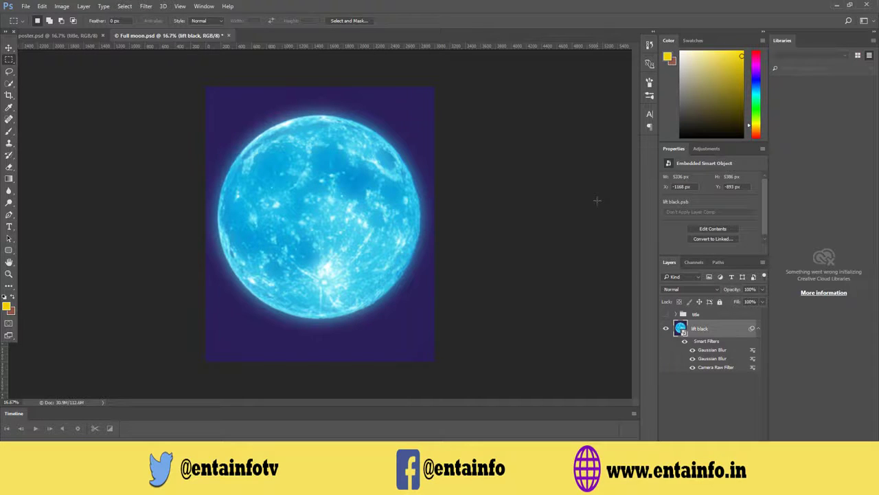
left_click(77, 36)
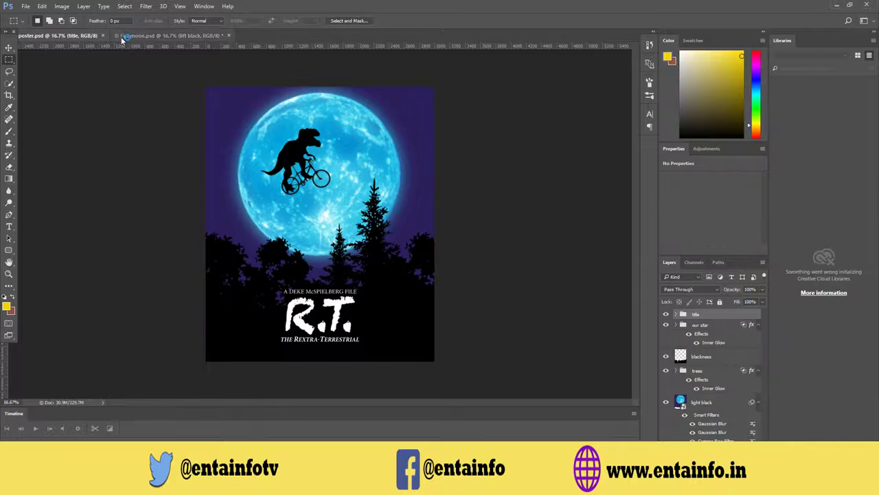
left_click(159, 36)
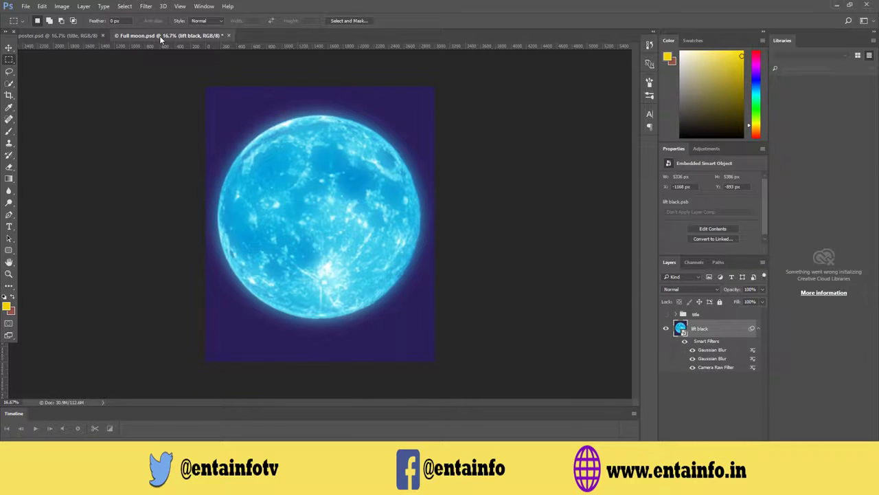
left_click(45, 36)
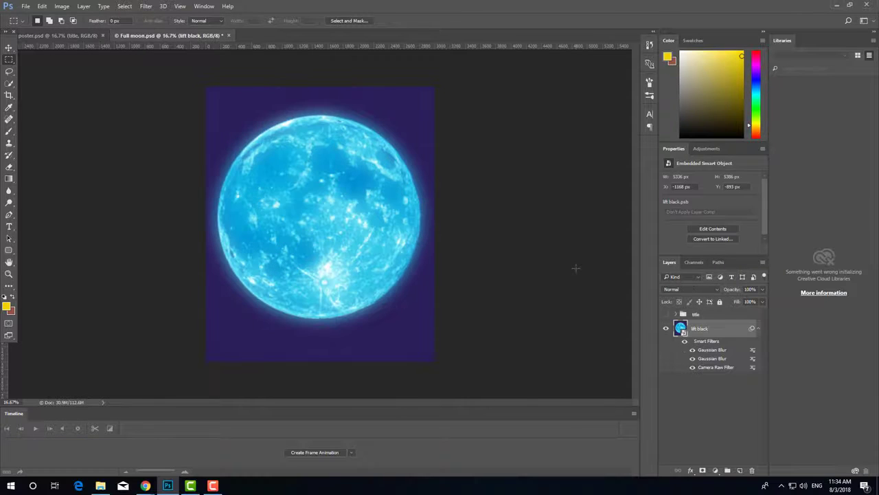